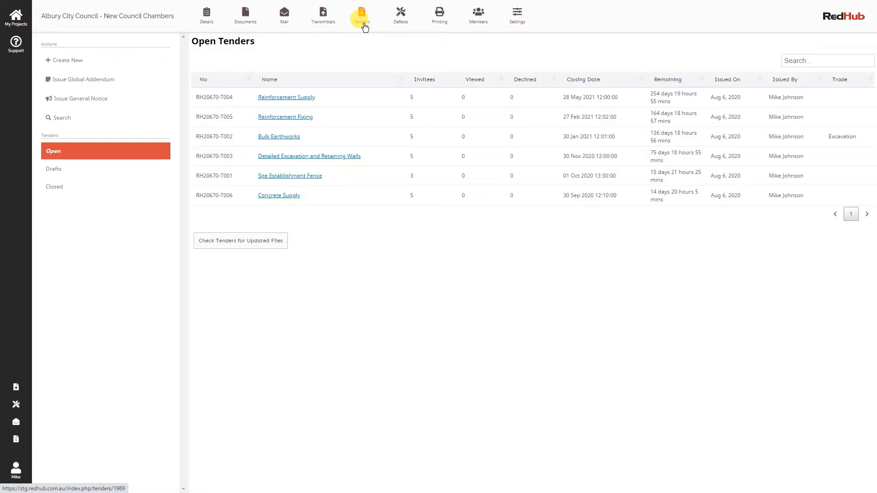
Create a tender named Curtains with the scope of works "See attached Invitation to Tender" and save it.
click(64, 65)
click(233, 95)
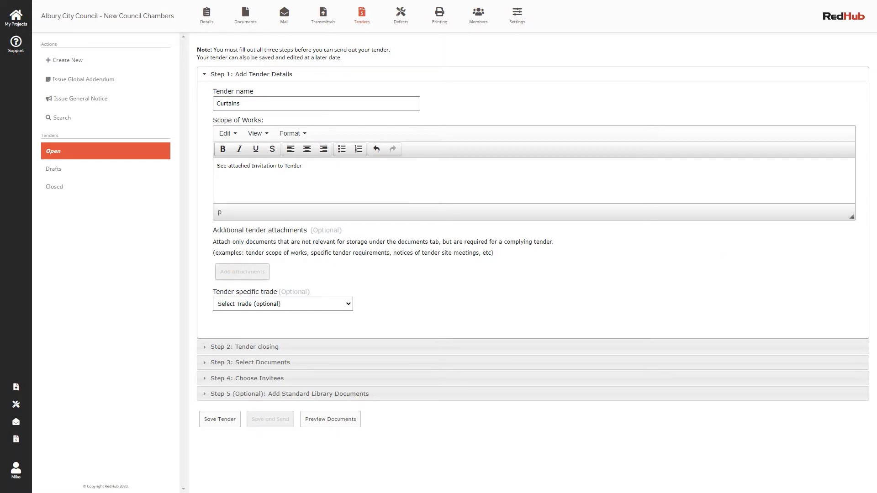
click(221, 420)
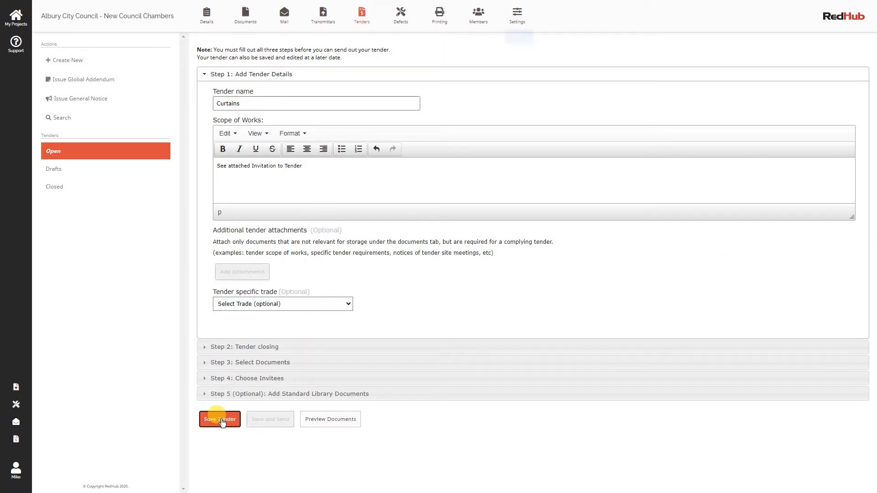
click(517, 40)
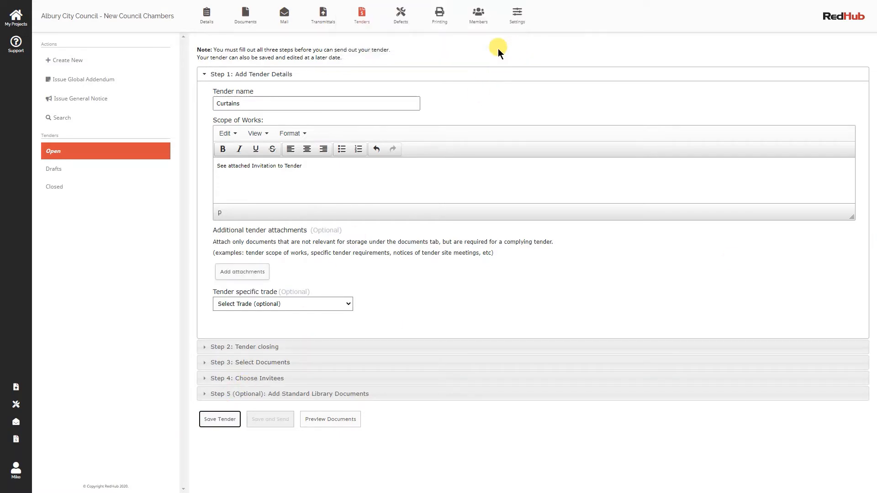
Reopen the Curtains draft tender and set its tender specific trade to Blinds/Curtains.
click(55, 170)
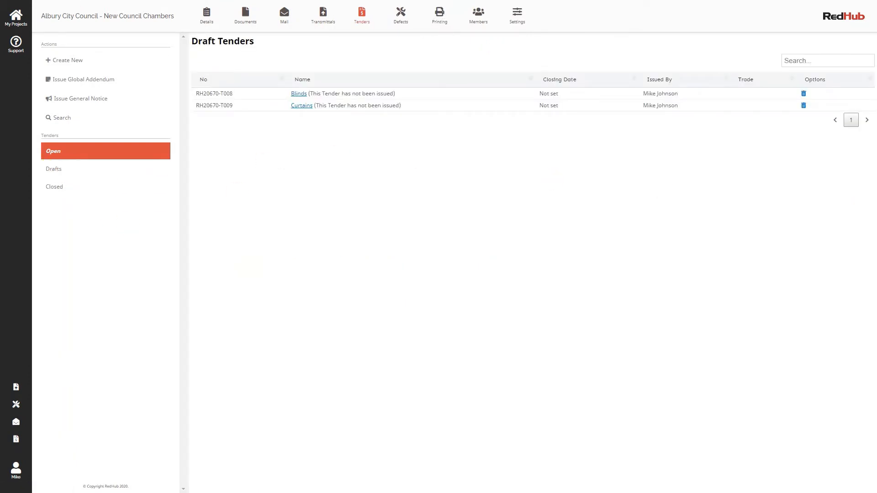
click(302, 106)
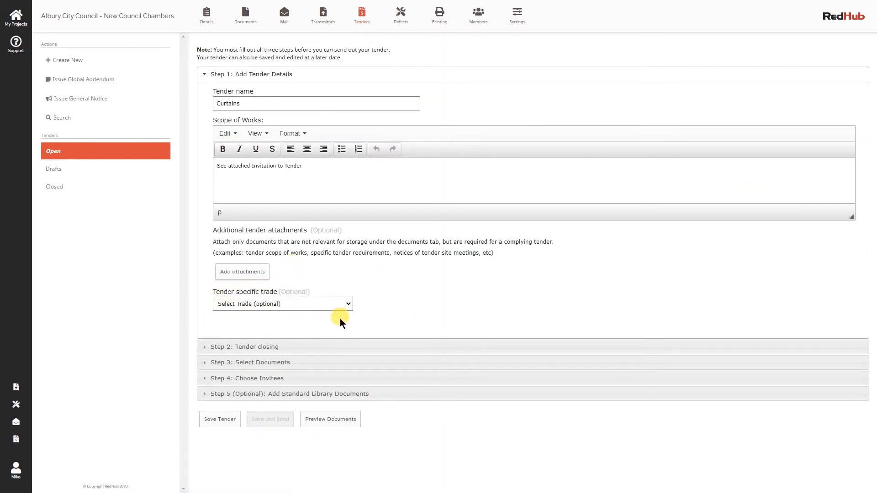
click(349, 305)
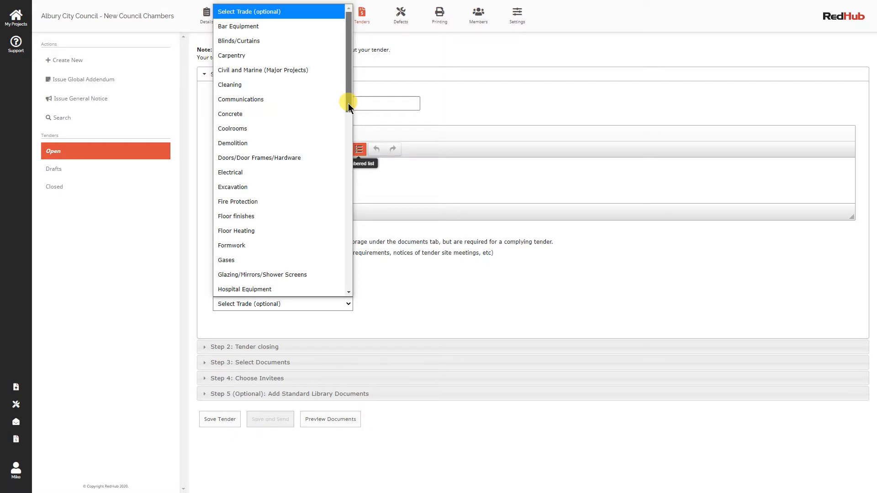
mouse_move(349, 104)
mouse_down()
mouse_move(349, 146)
mouse_move(350, 103)
mouse_up()
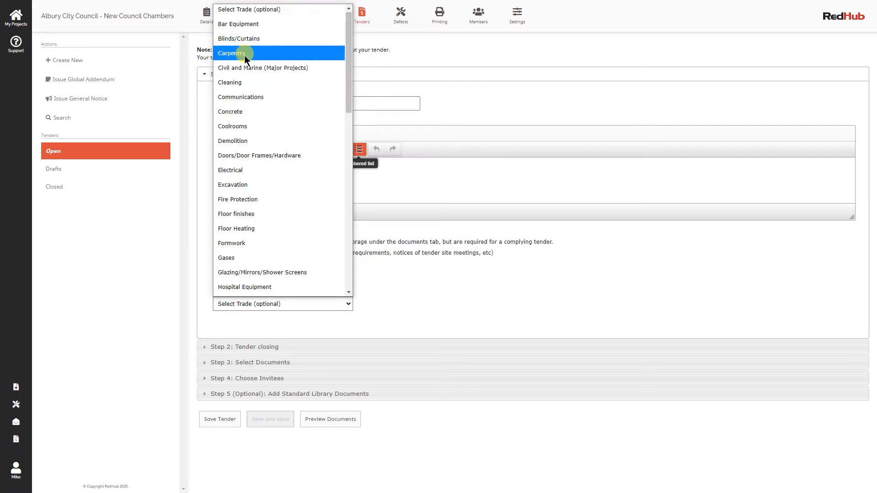
click(245, 40)
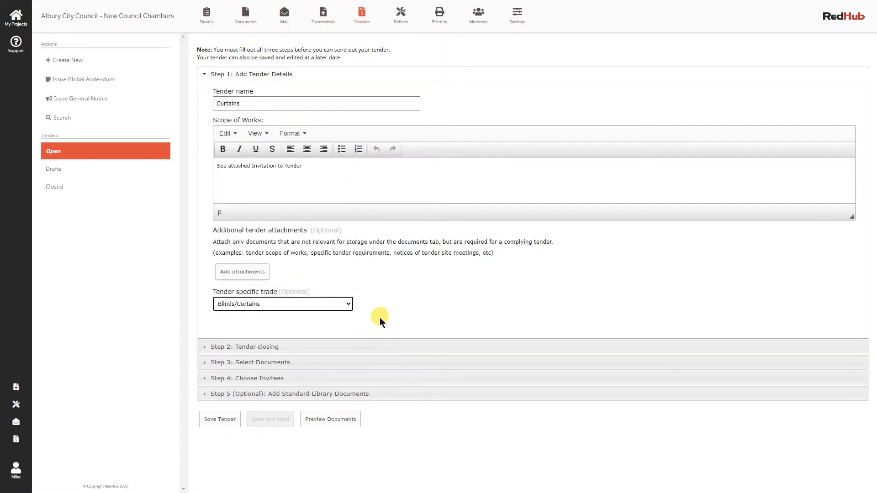
click(254, 347)
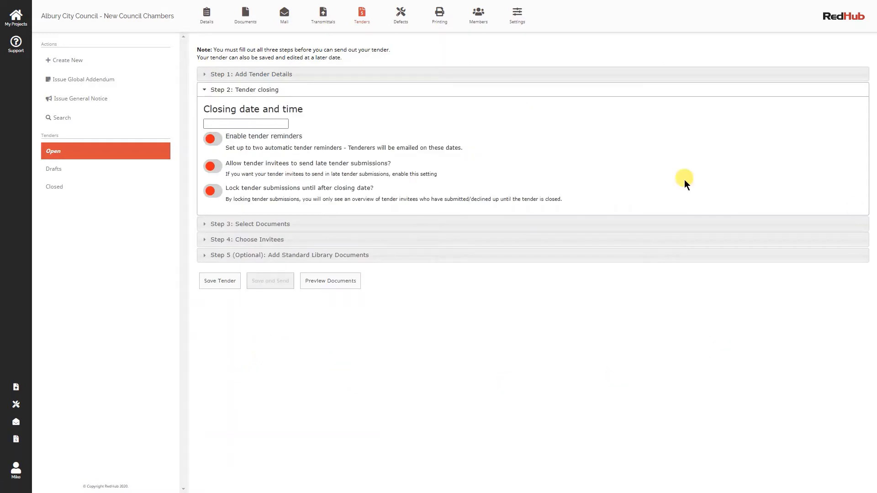
click(235, 122)
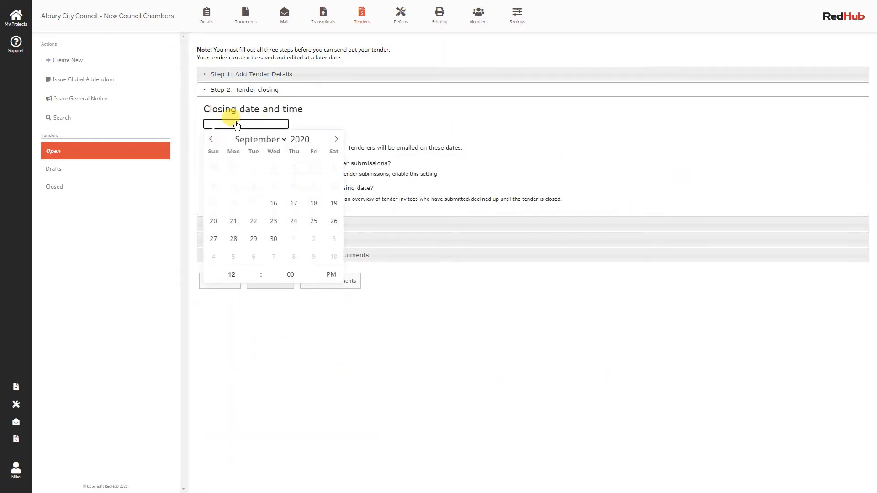
click(273, 239)
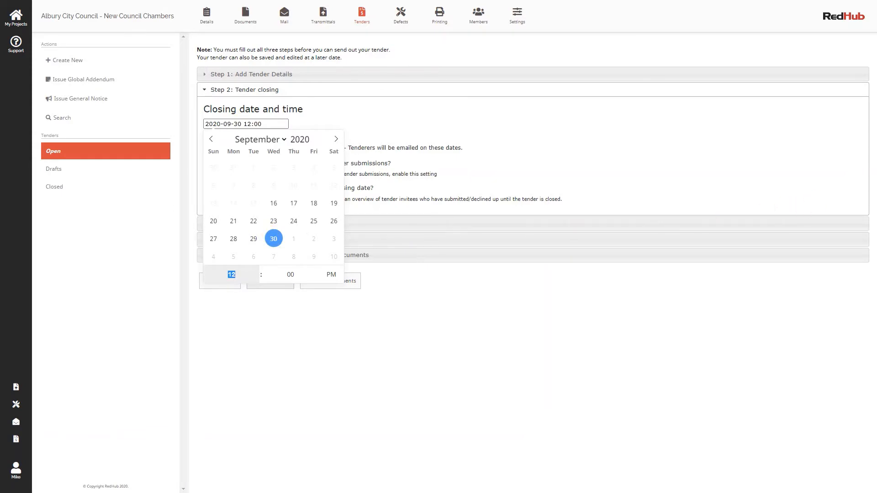
click(334, 157)
click(273, 119)
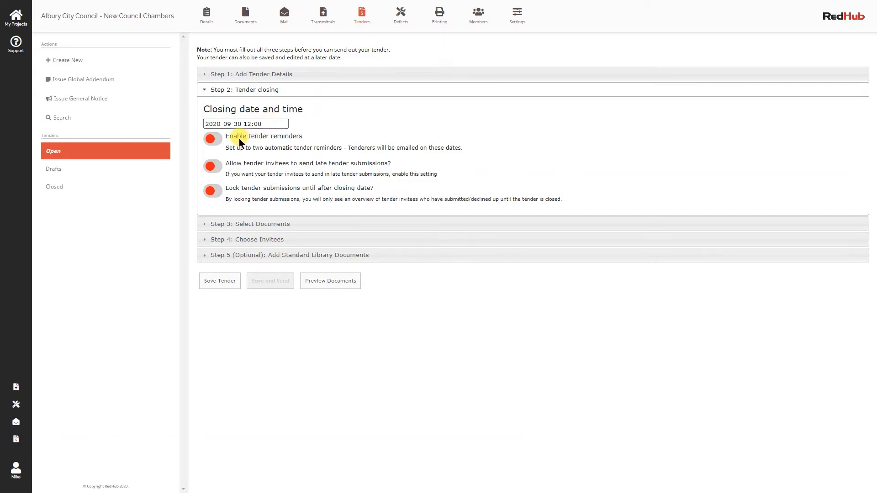
Enable tender reminders with the first reminder on 2020-09-29 and the second on 2020-09-27.
click(212, 141)
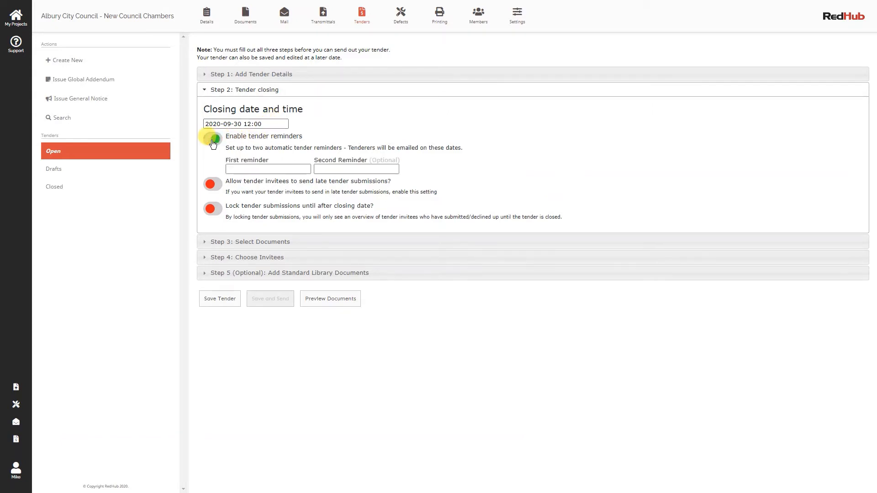
click(252, 169)
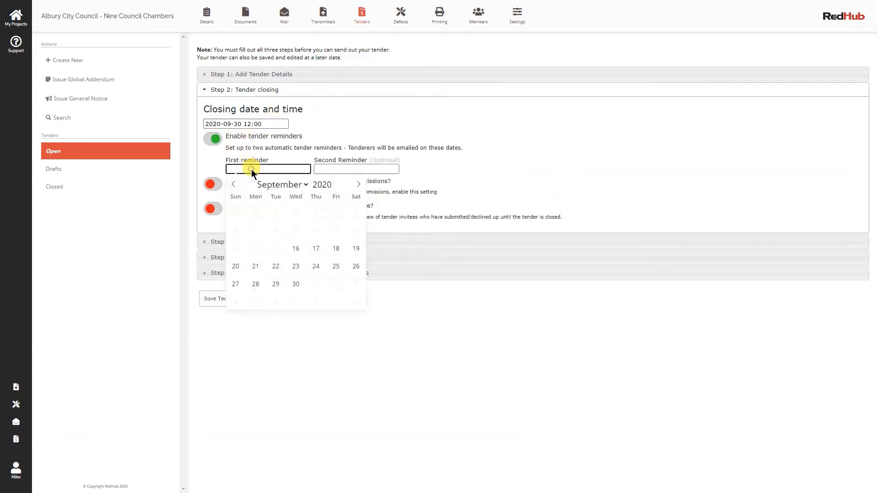
click(276, 285)
click(324, 169)
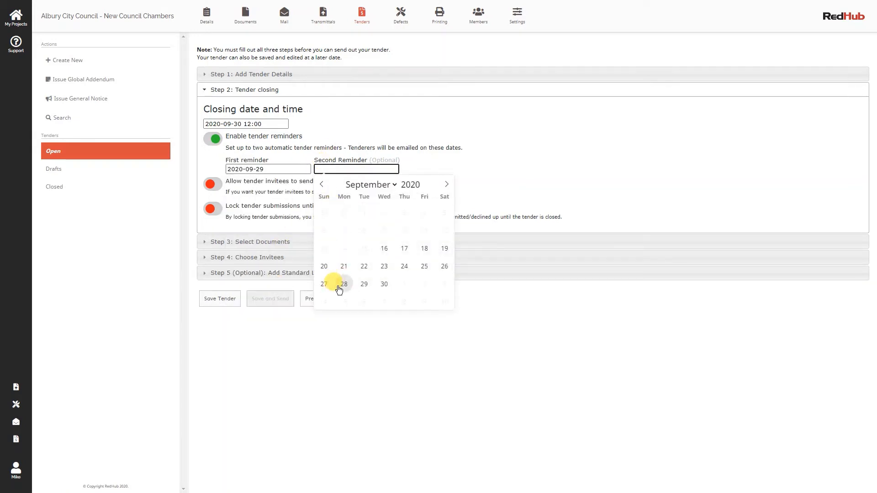
click(324, 284)
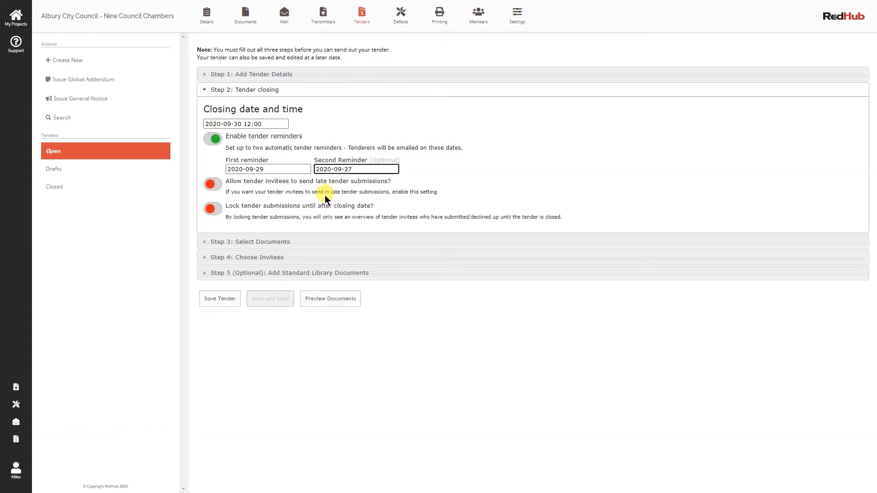
click(214, 184)
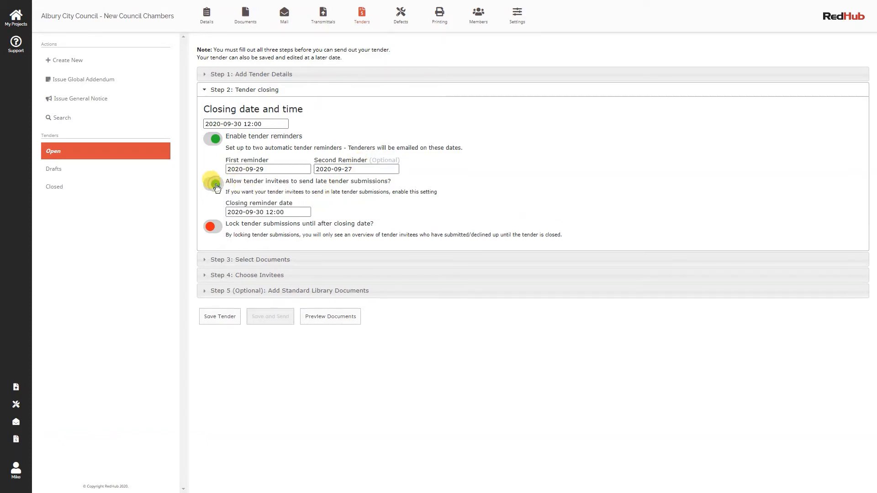
click(287, 213)
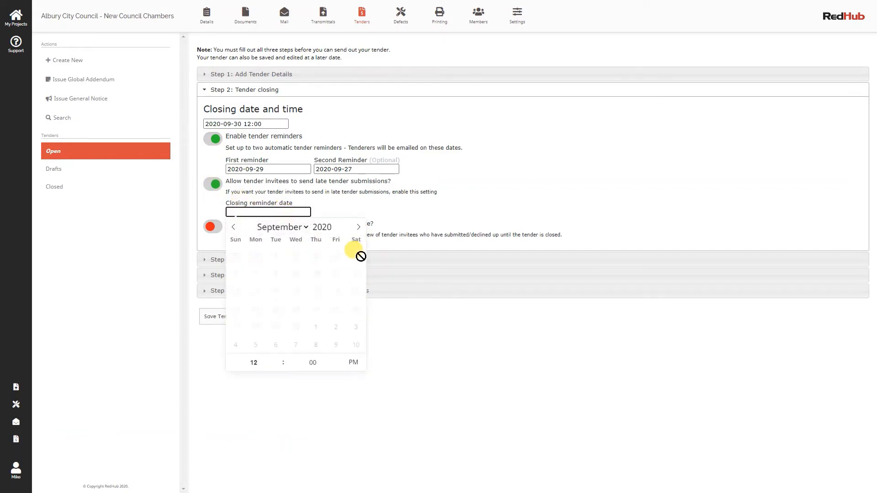
click(357, 228)
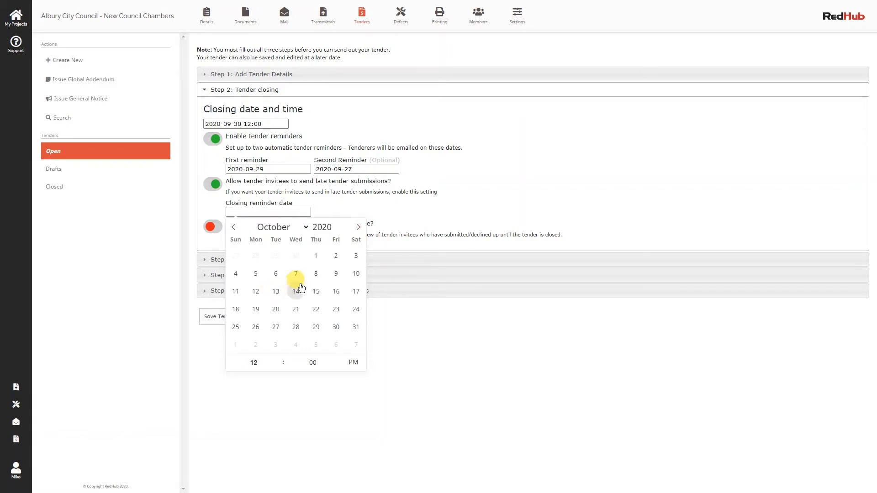
click(315, 275)
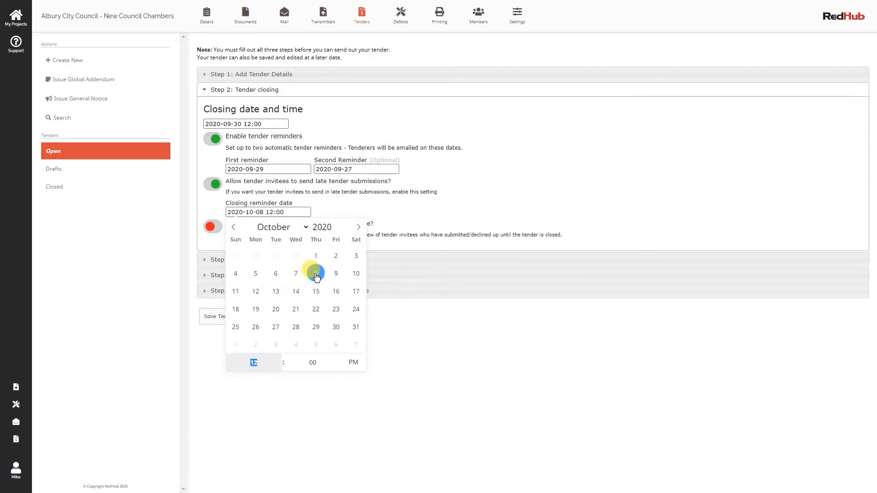
click(325, 199)
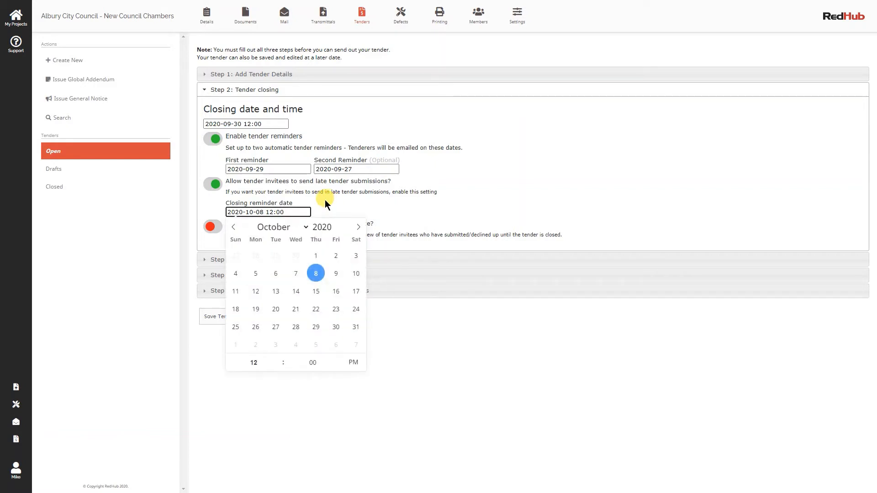
click(780, 245)
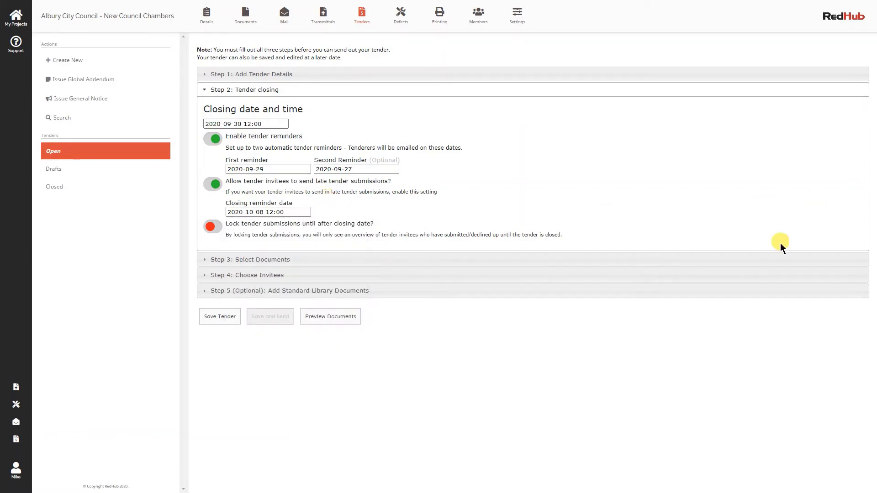
click(272, 229)
click(213, 227)
Select the Architectural drawings A001, A006, A007, A008 and A010 as tender documents.
click(268, 259)
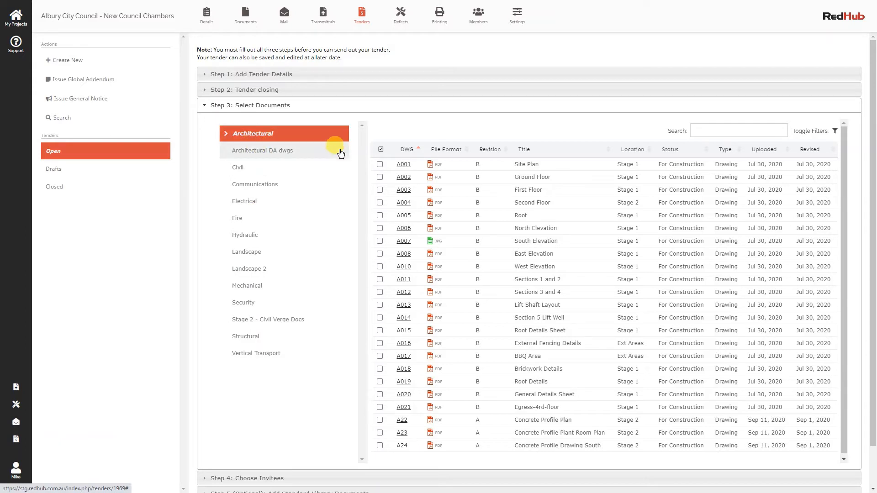
click(380, 164)
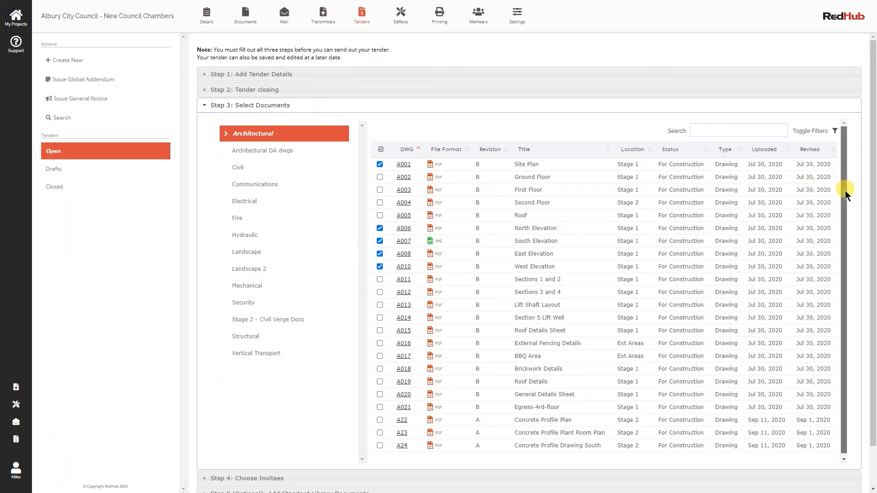
Filter the possible tender invitees by the trade Blinds/Curtains and the location ACT.
scroll(846, 191, down, 1)
scroll(874, 238, down, 1)
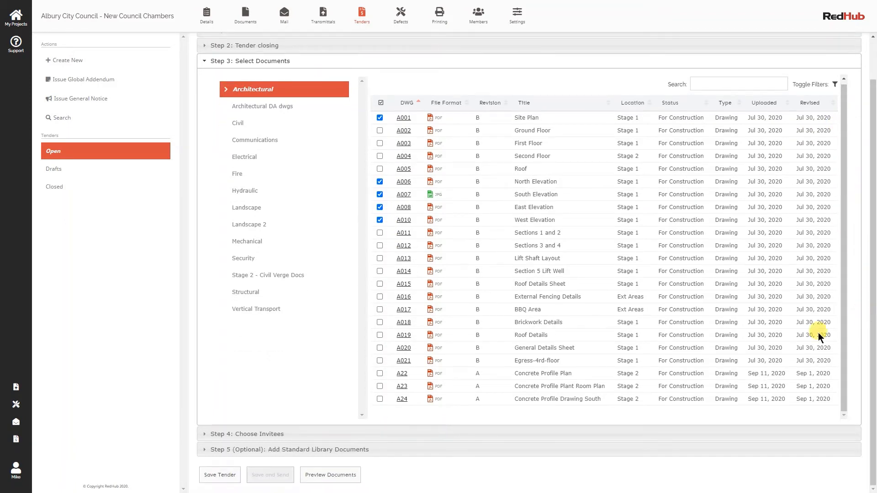
click(255, 435)
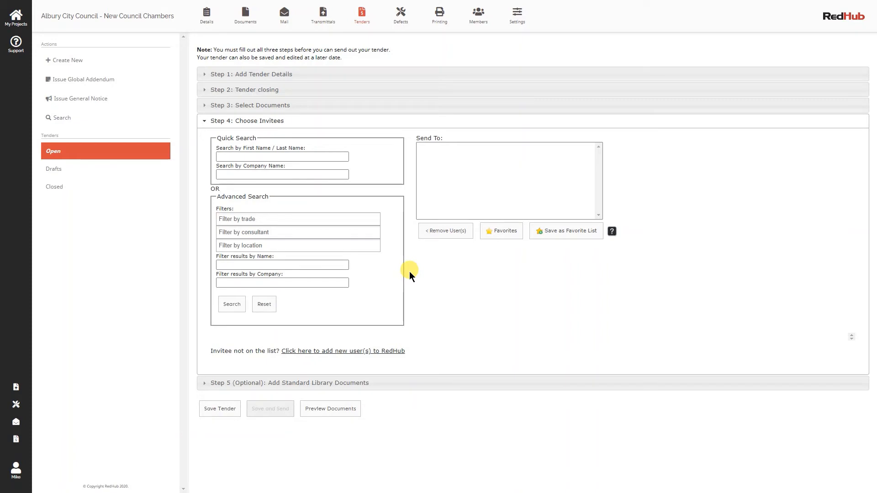
click(287, 219)
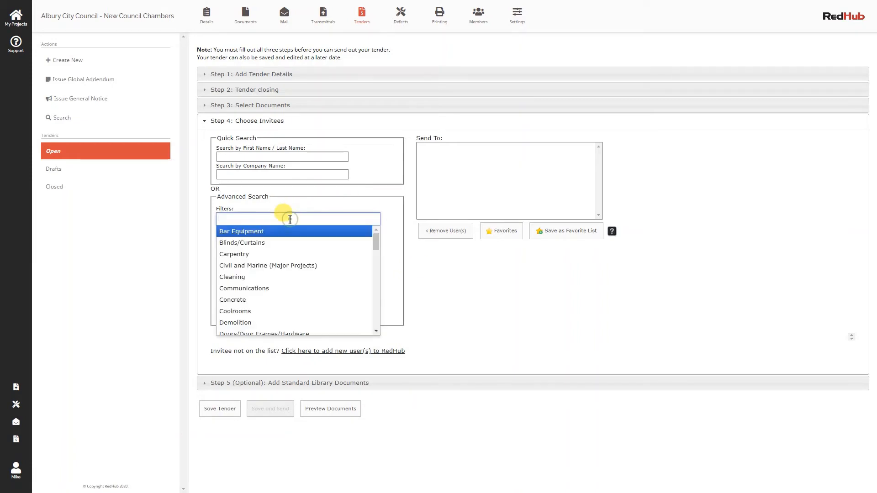
click(257, 245)
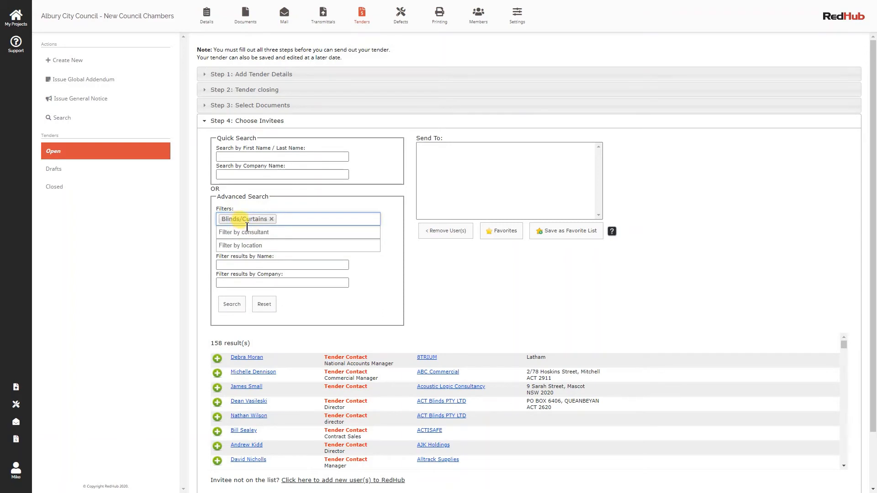
click(258, 245)
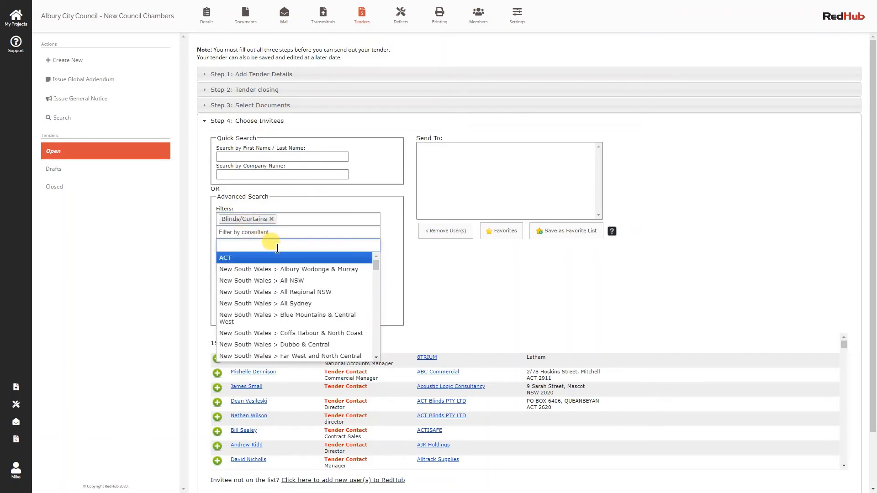
mouse_move(377, 265)
mouse_down()
mouse_move(376, 275)
mouse_move(376, 251)
mouse_up()
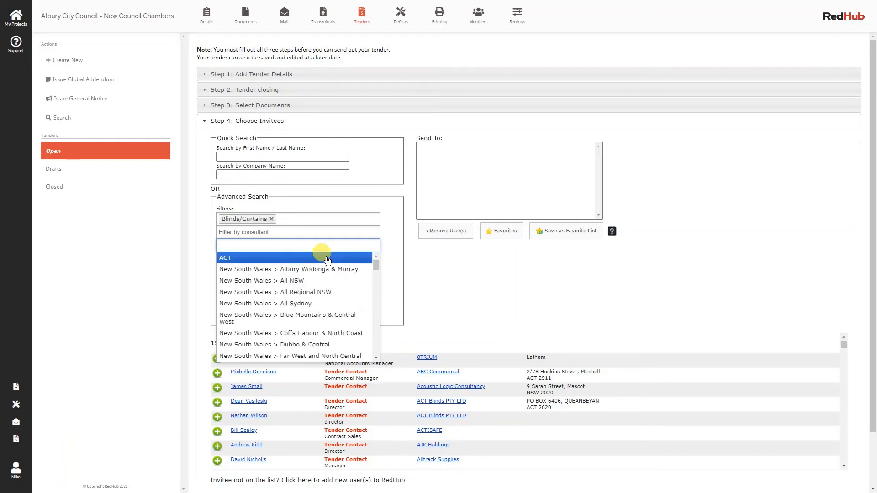
click(247, 258)
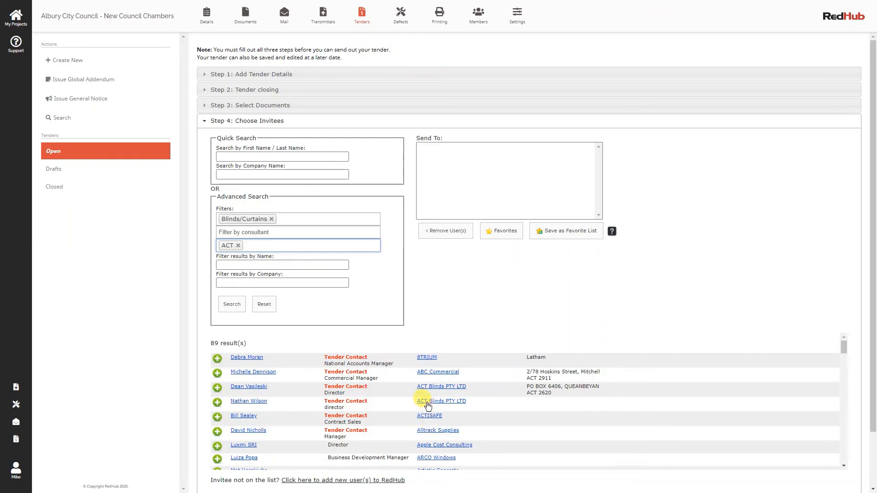
Add the contact at 8TRIUM, the ACT Blinds PTY LTD contact with a listed address, and the ACTISAFE contact to the tender's recipients.
click(217, 358)
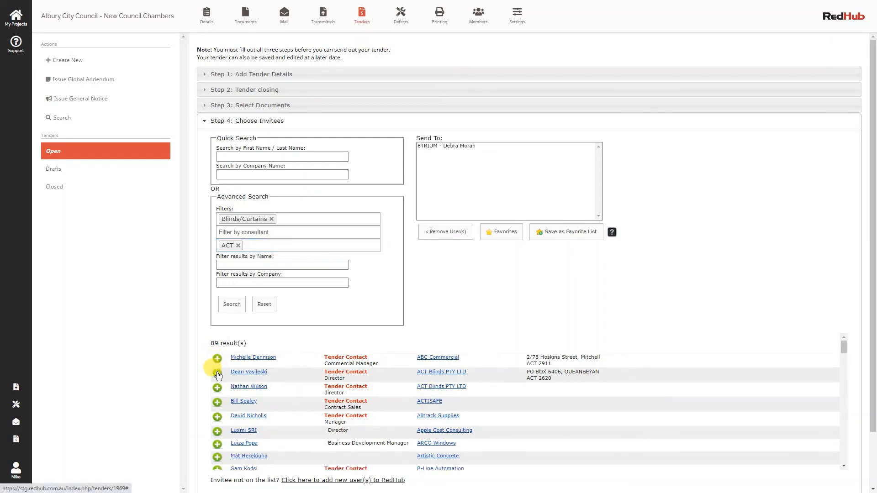
click(217, 374)
click(218, 388)
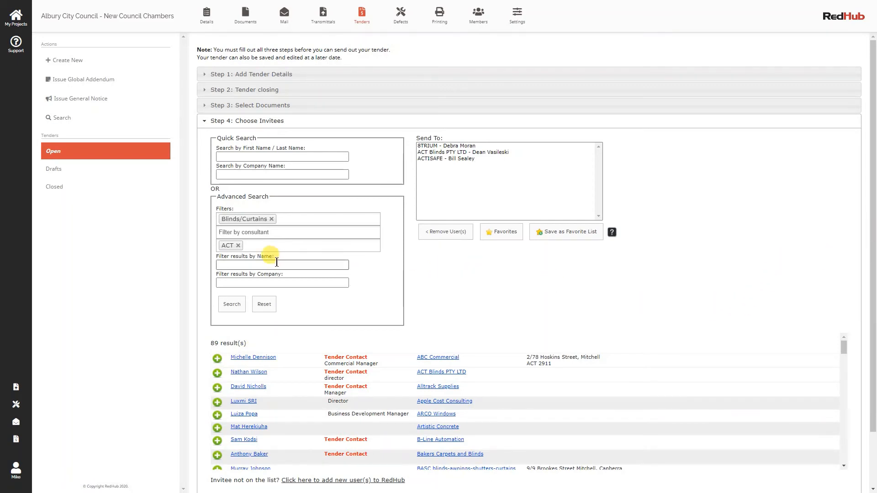
click(274, 283)
Review the form for adding a new user as an invitee, including its company list, and return to the invitee view.
drag(870, 250, 868, 303)
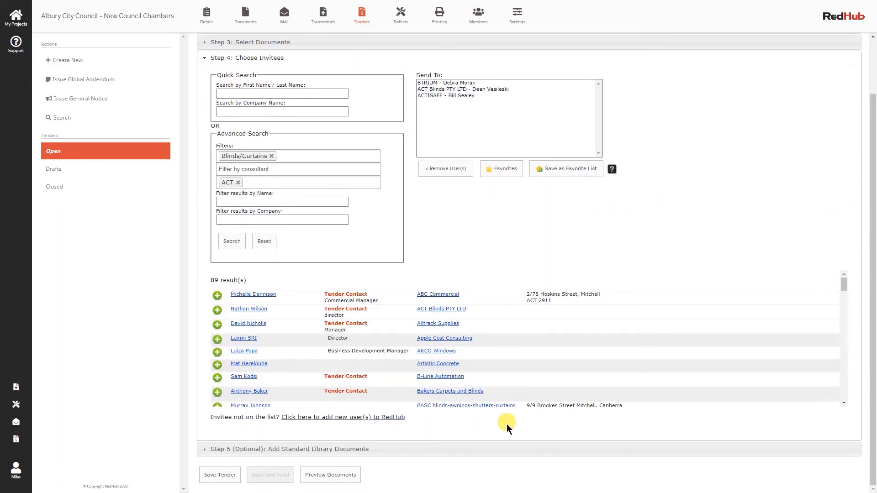
click(346, 417)
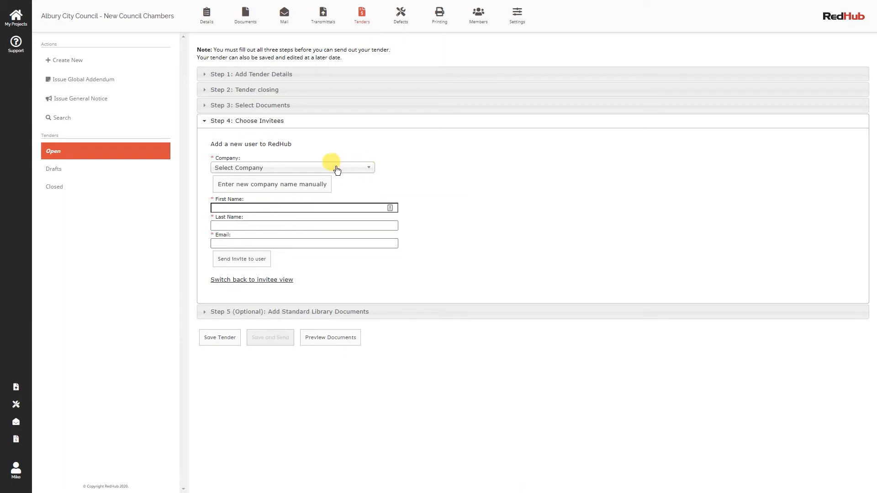
click(321, 168)
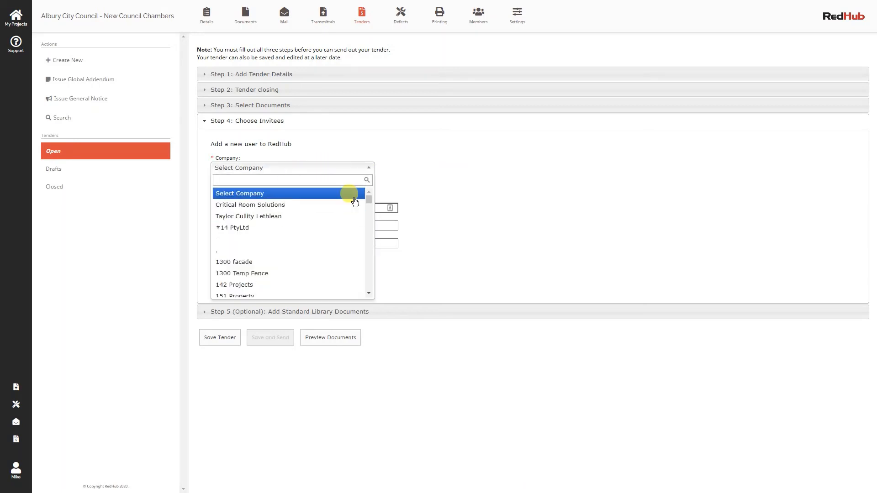
drag(368, 201, 368, 212)
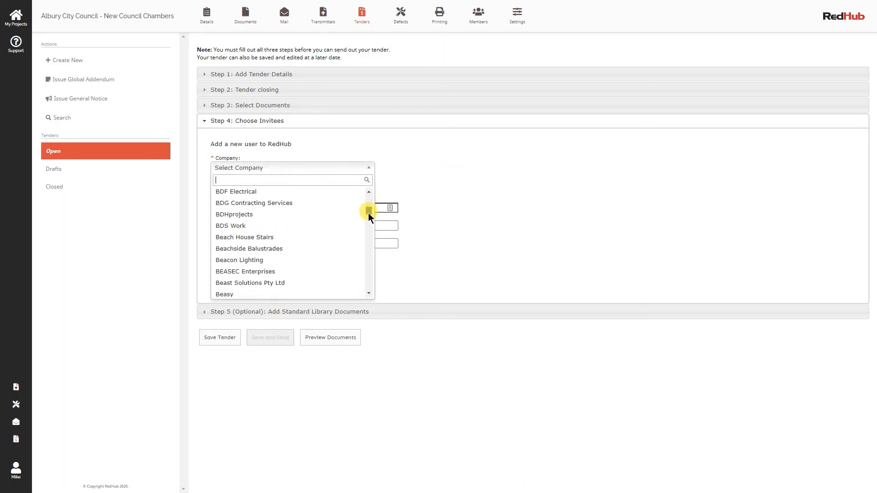
click(399, 166)
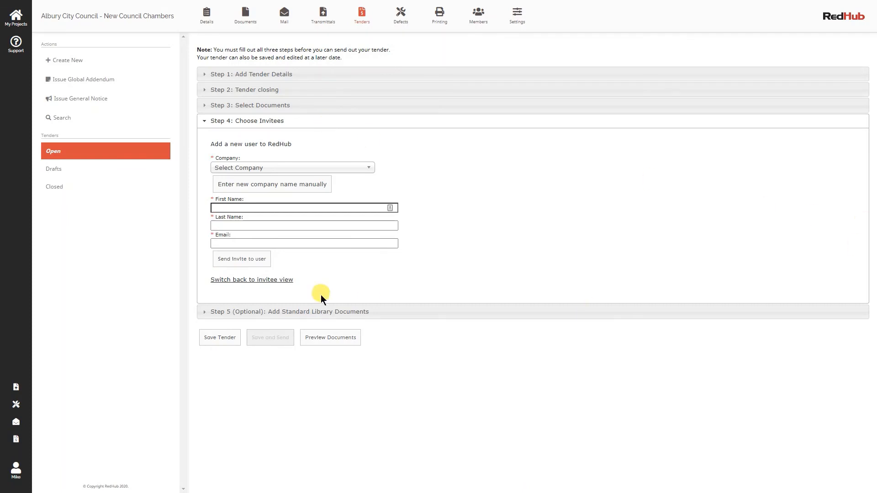
click(274, 280)
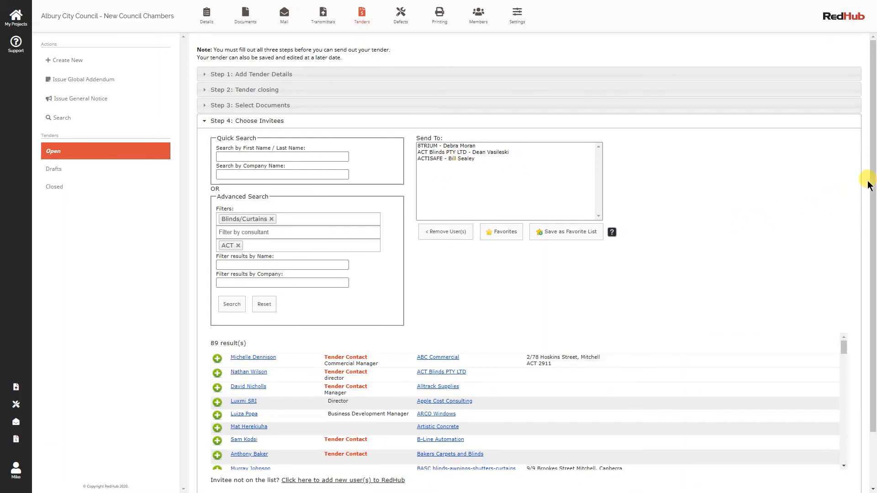
Save the Curtains tender without sending it.
drag(869, 181, 868, 241)
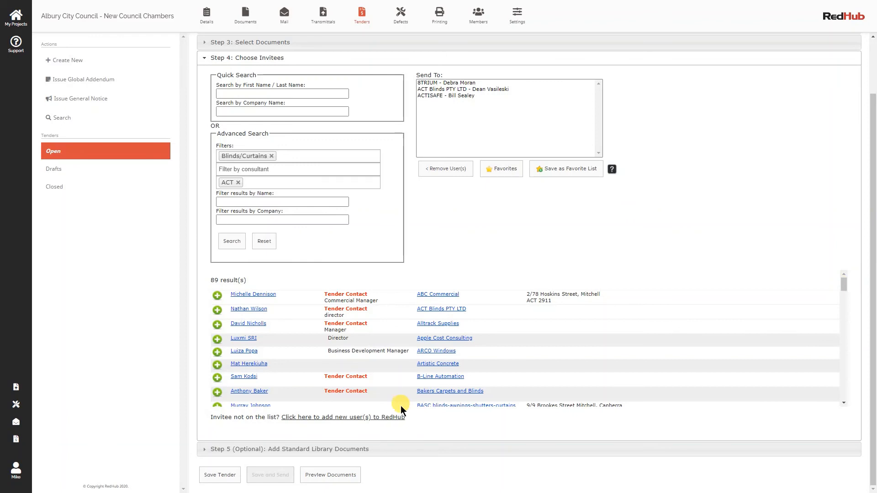
click(229, 476)
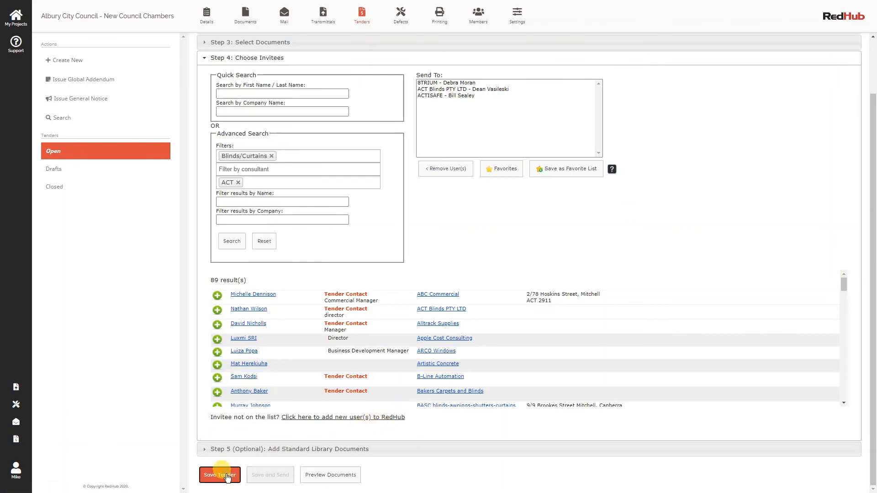
click(519, 44)
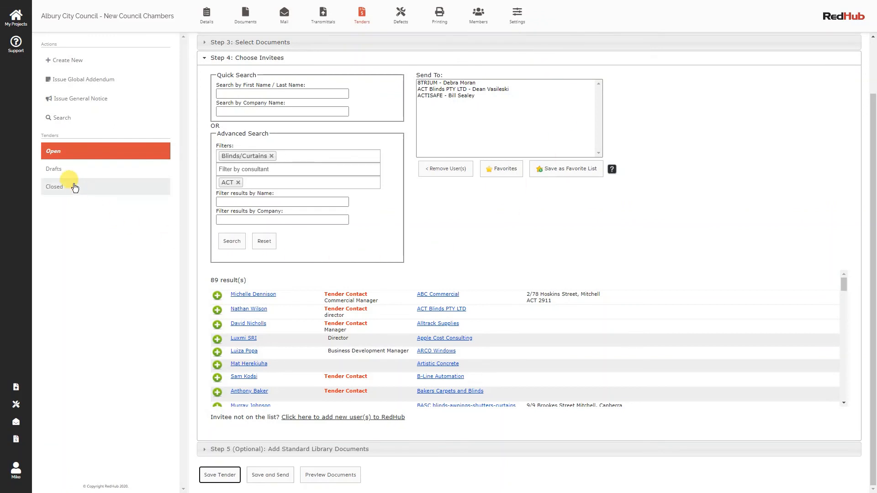
Reopen the Curtains tender from the draft tenders, then save and send it with the listed Architectural files.
click(60, 172)
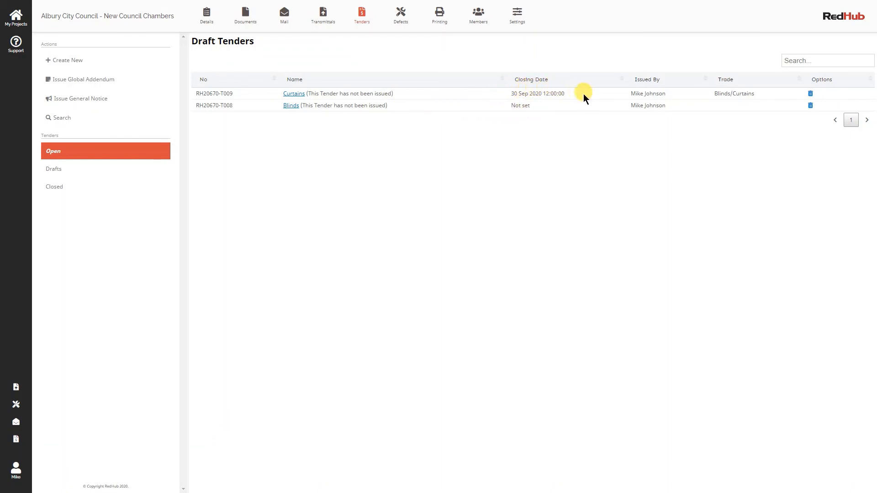
click(295, 94)
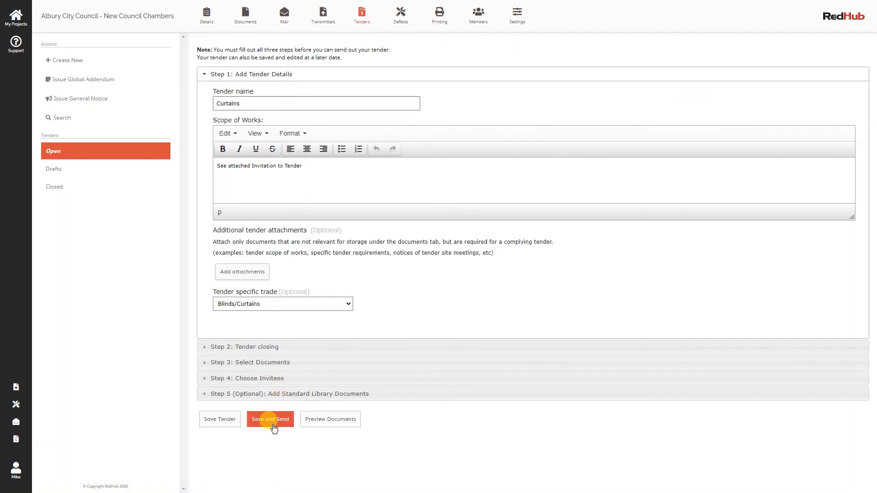
click(273, 428)
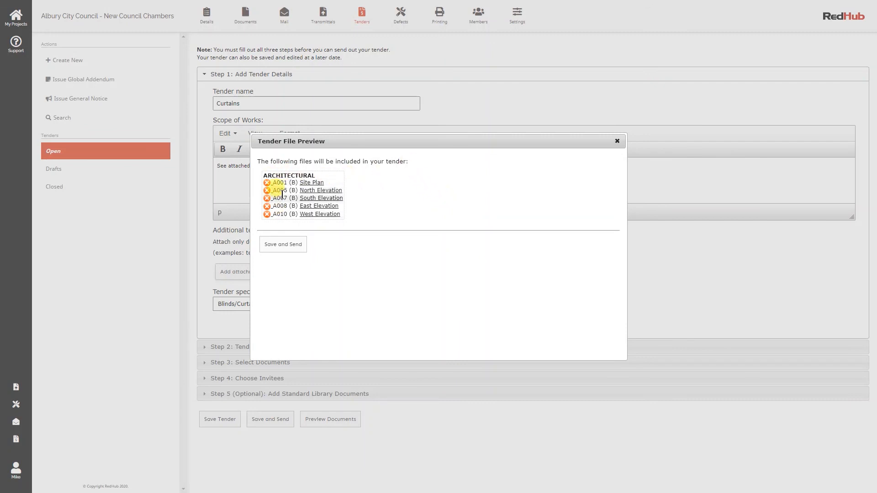
click(294, 243)
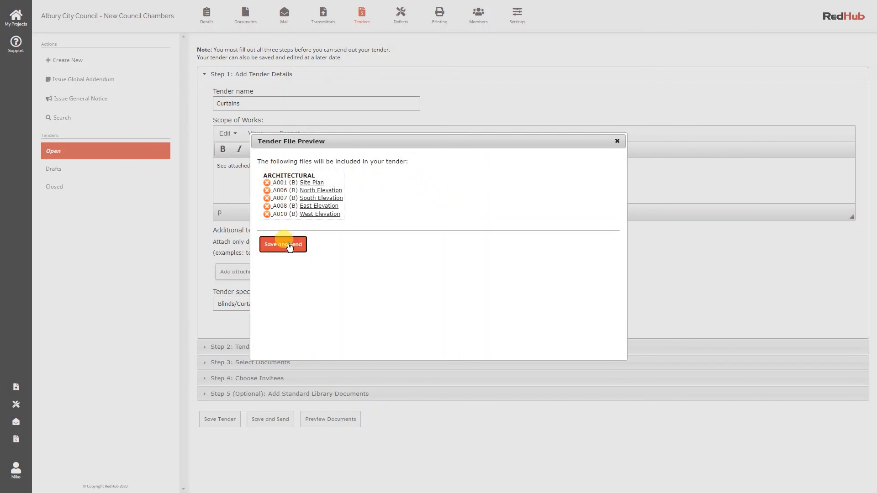